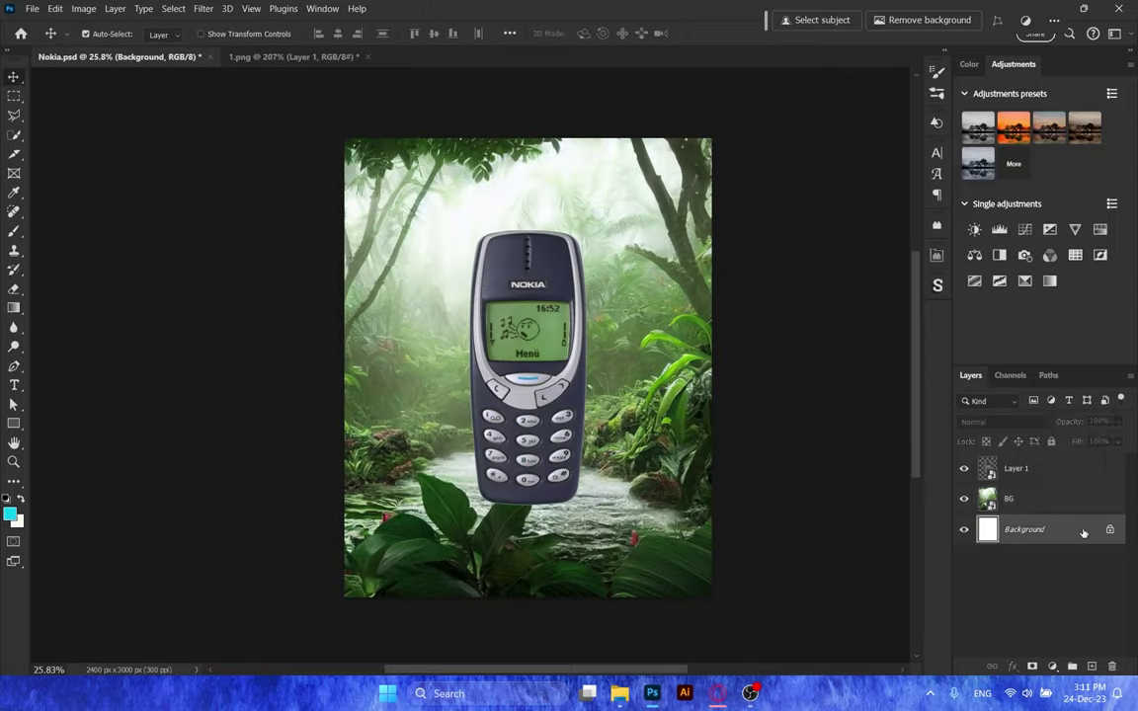
- Apply a 44 px Field Blur to the jungle background, then begin transforming the foliage layer
click(204, 9)
click(410, 191)
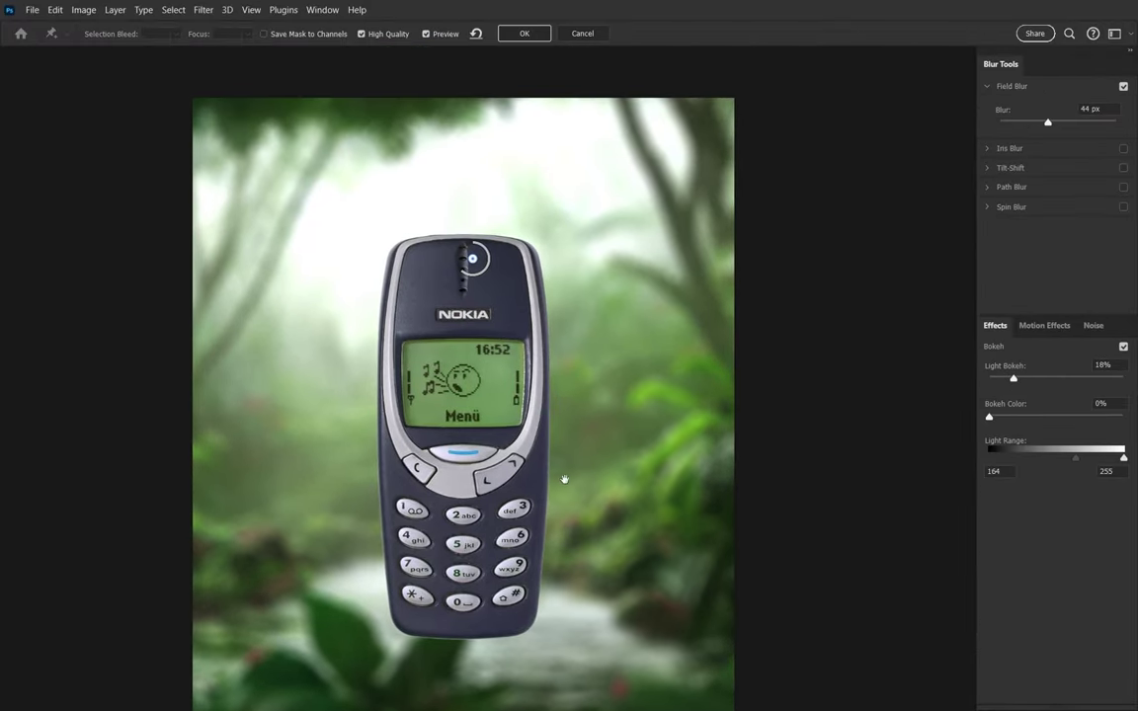
key(ctrl+t)
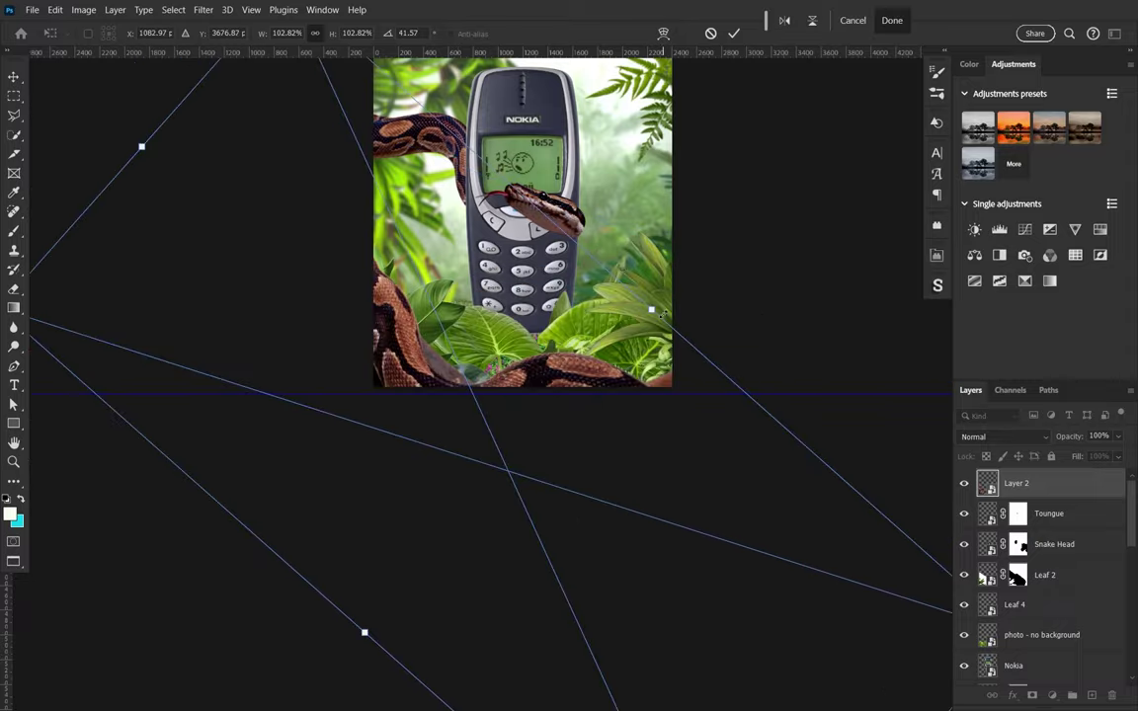
- Rotate the Snake Body Close layer so it angles across the bottom of the frame
drag(660, 314, 701, 257)
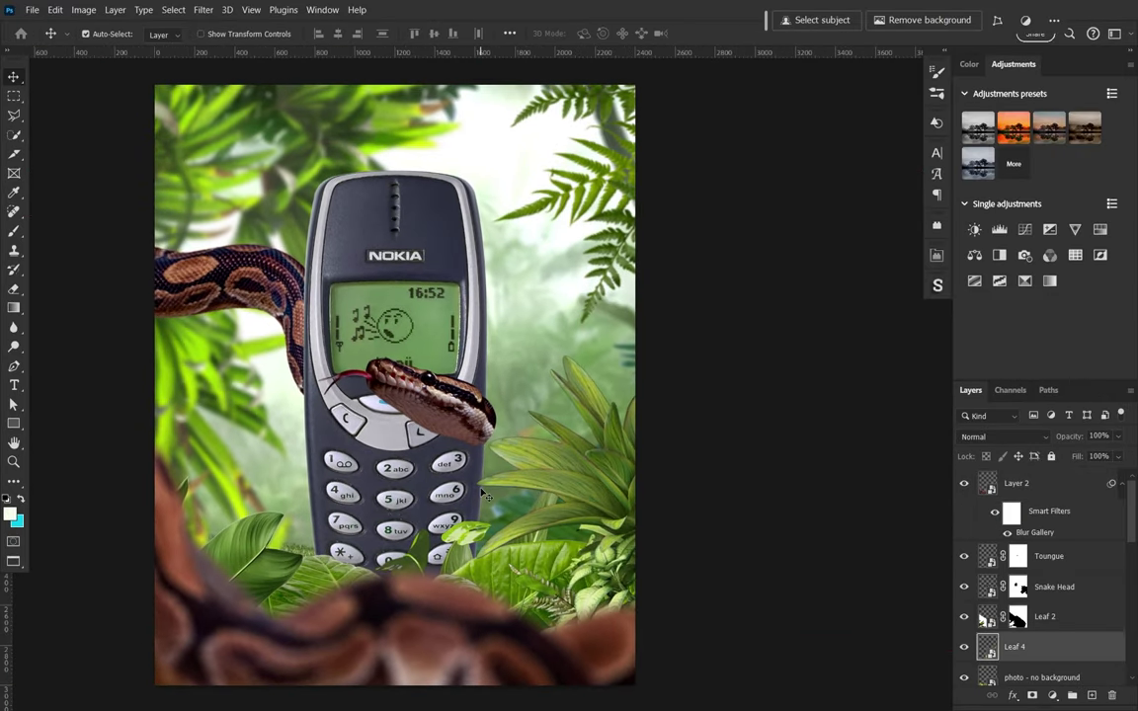
scroll(484, 494, left, 3)
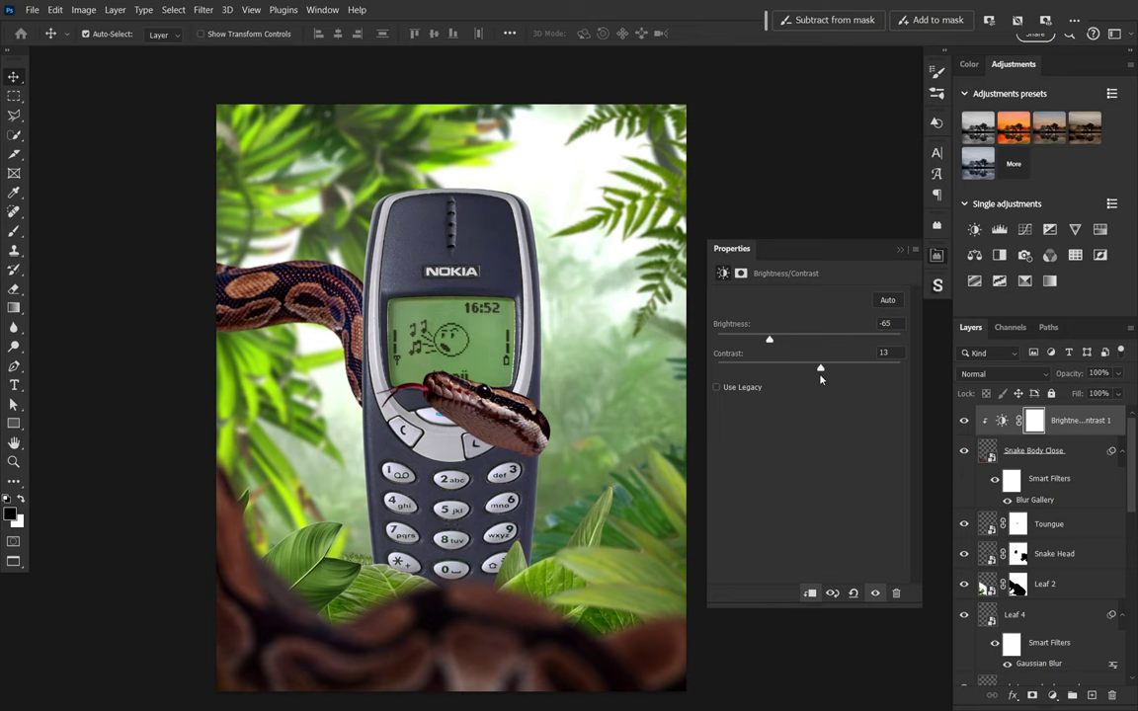
- Select the Leaf 2 layer to start building the glowing Snake game screen
click(1017, 583)
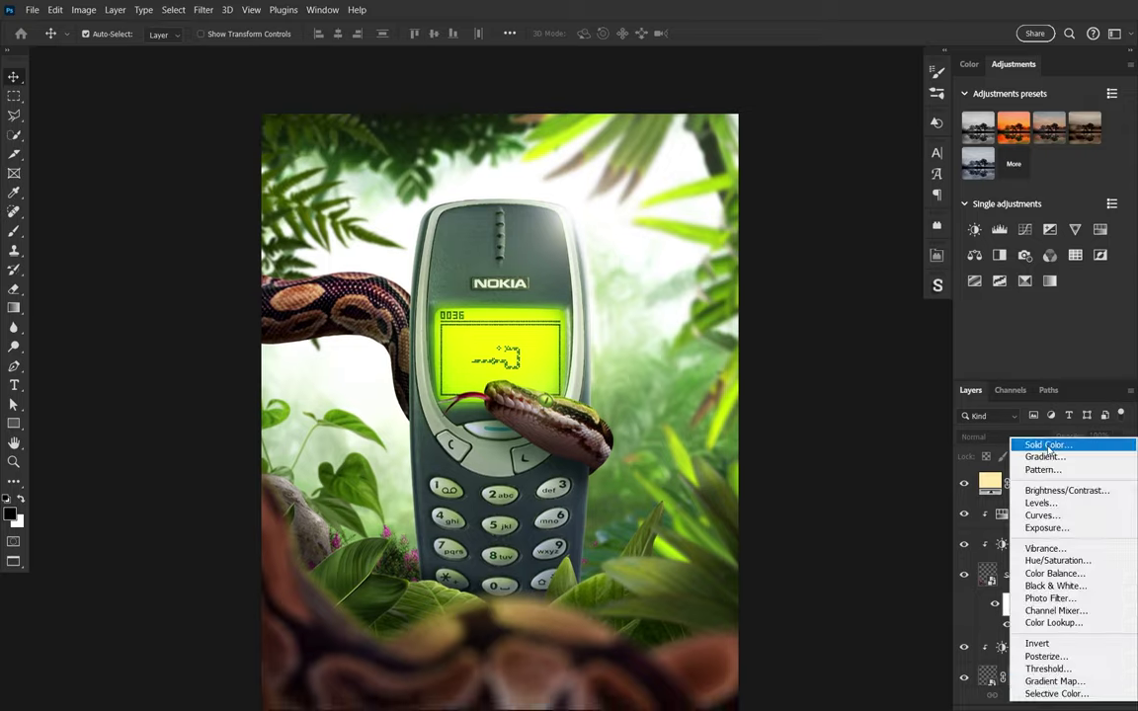
- Add a black solid Color Fill layer for the extra soft glow
click(1047, 446)
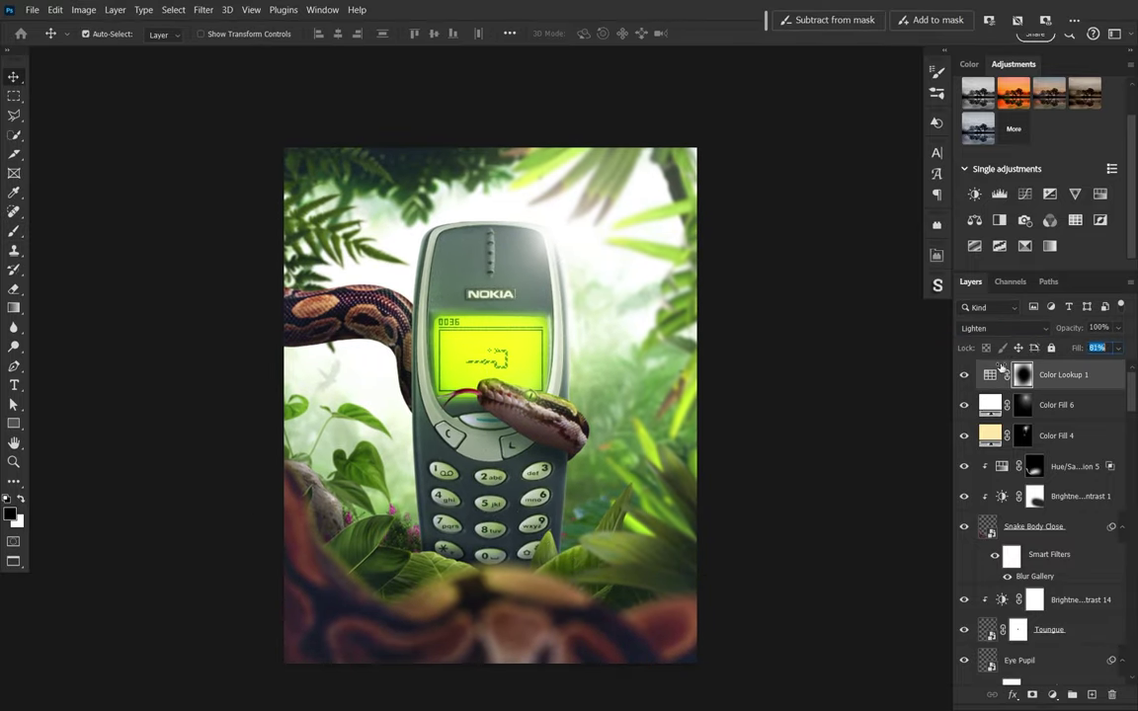
- Open the Camera Raw filter on the merged Nokia.psd composite
key(ctrl+shift+a)
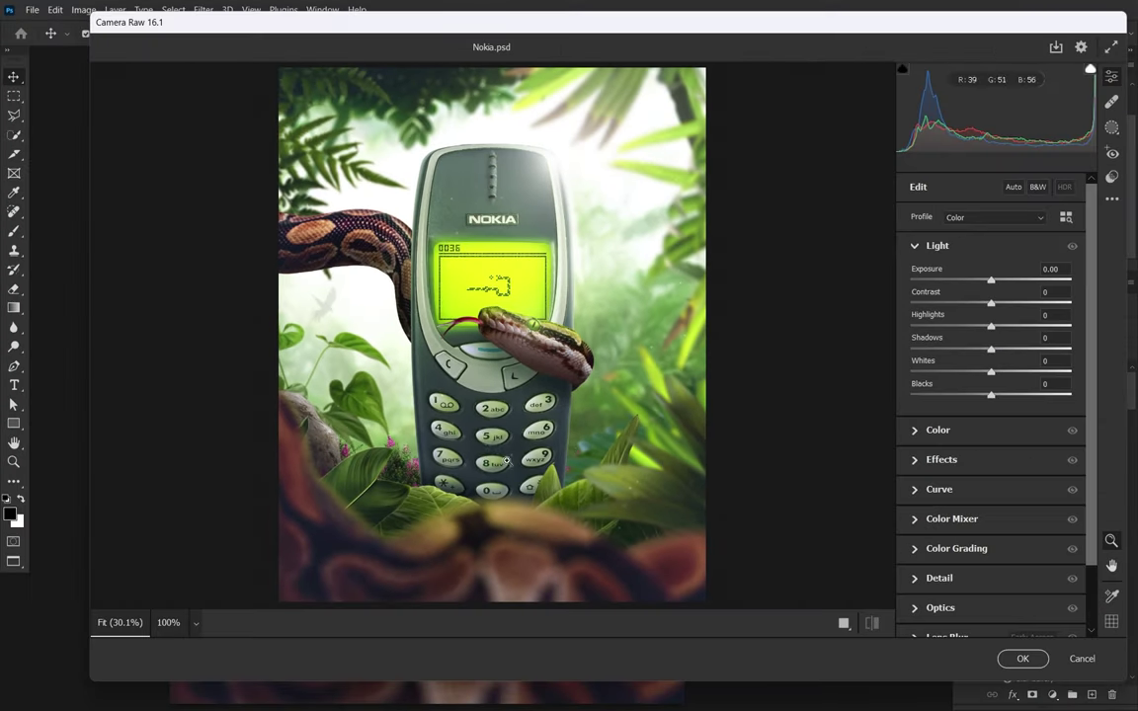
- In Camera Raw, lower Highlights to -53 and raise Clarity to +26
drag(990, 303, 948, 326)
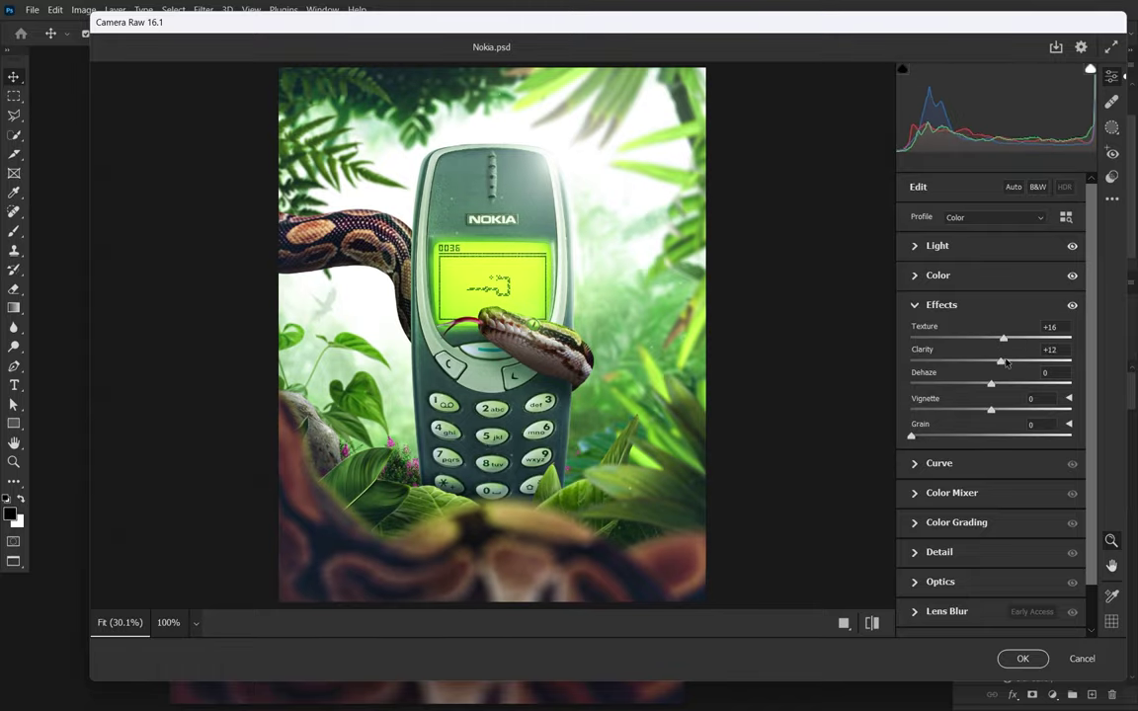
drag(1003, 361, 986, 385)
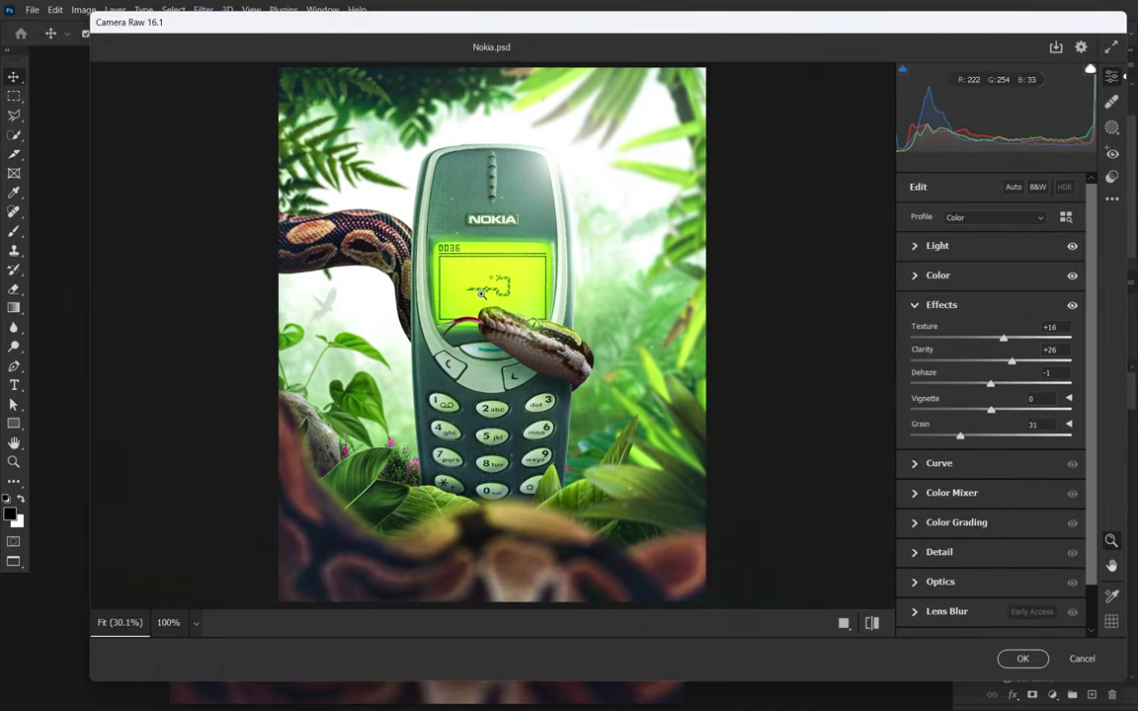